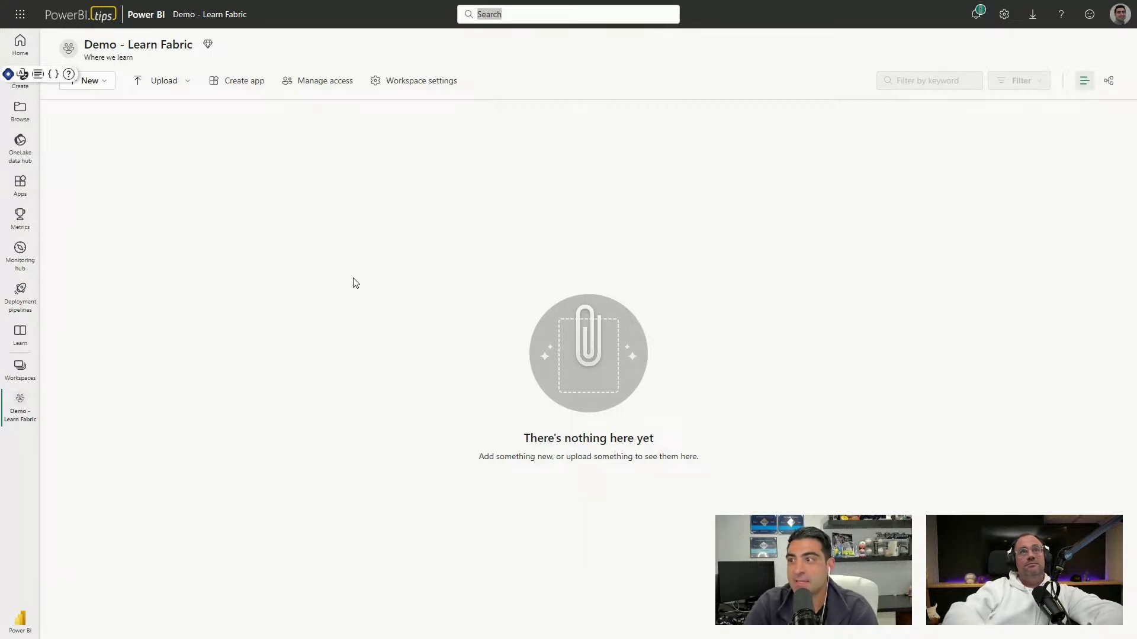
Step: Look over the New item types, then show the experience list (Power BI, Data Factory, Data Engineering, Data Science)
click(385, 322)
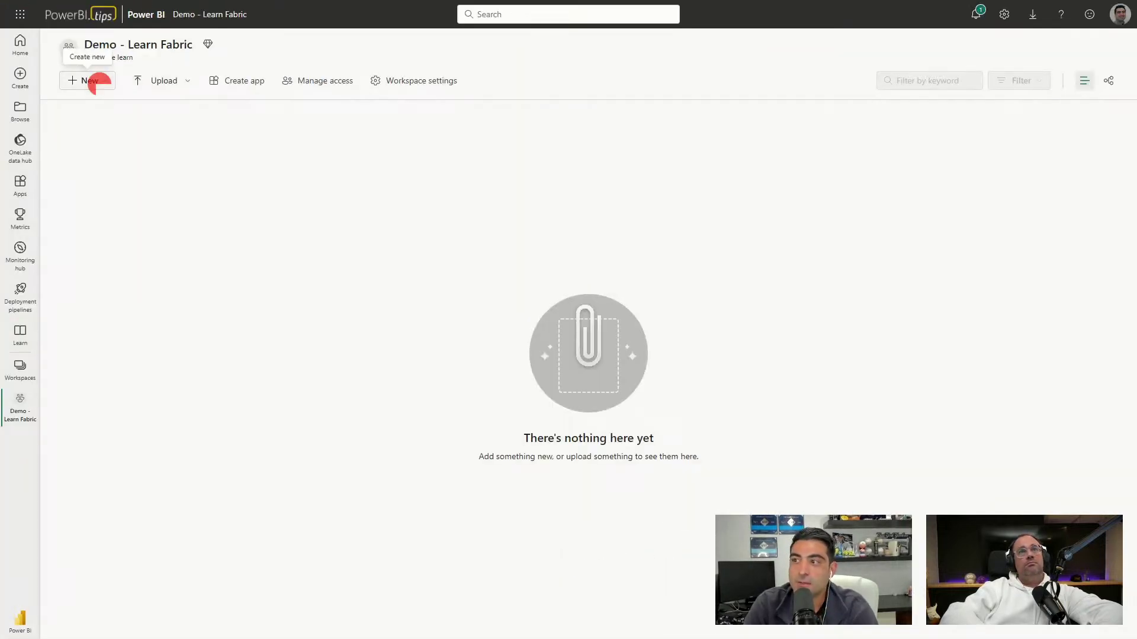
click(96, 83)
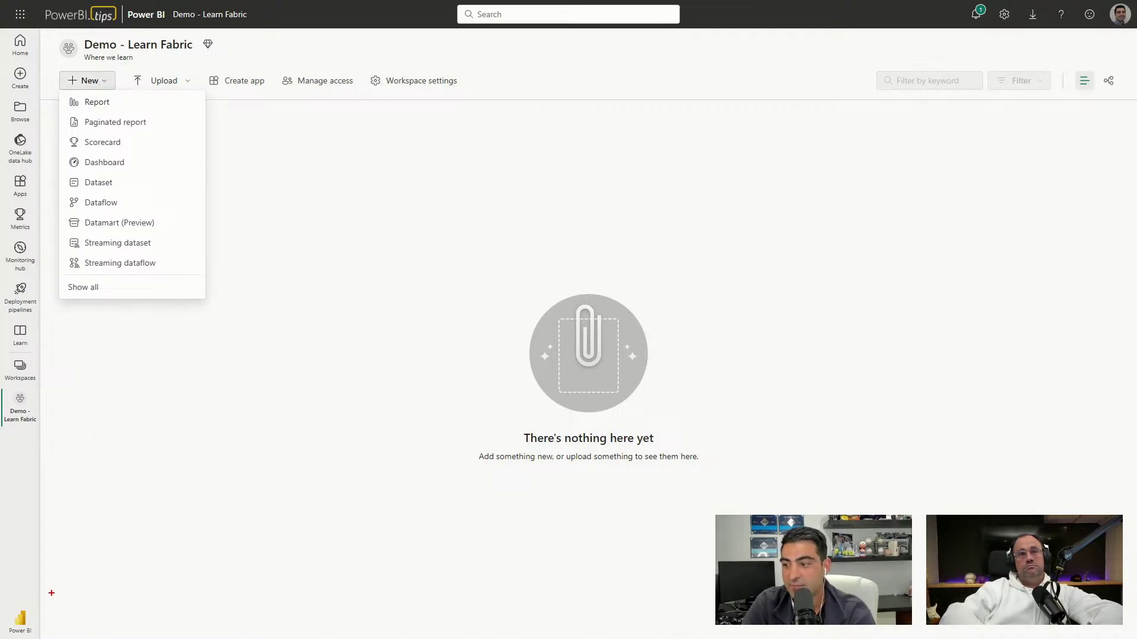
drag(43, 608, 96, 549)
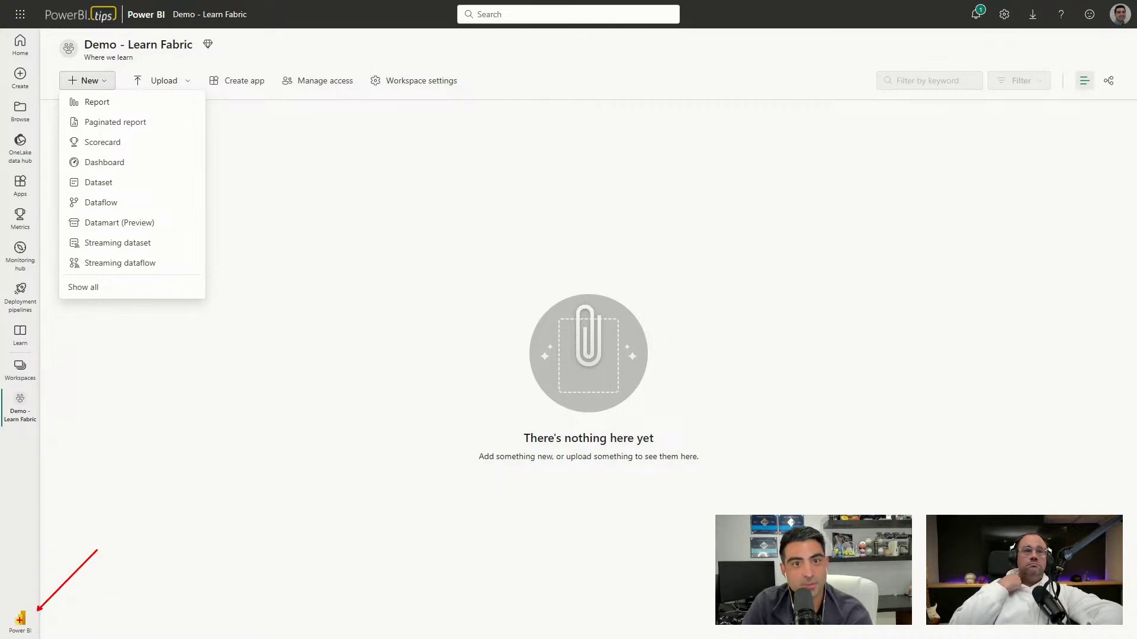
click(21, 620)
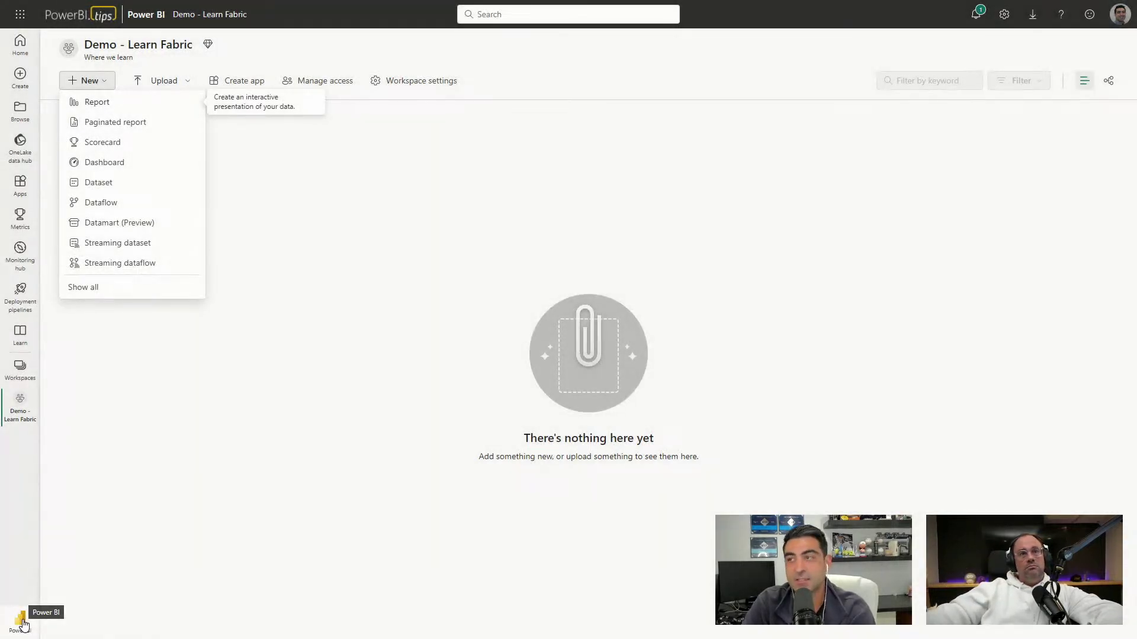
click(21, 621)
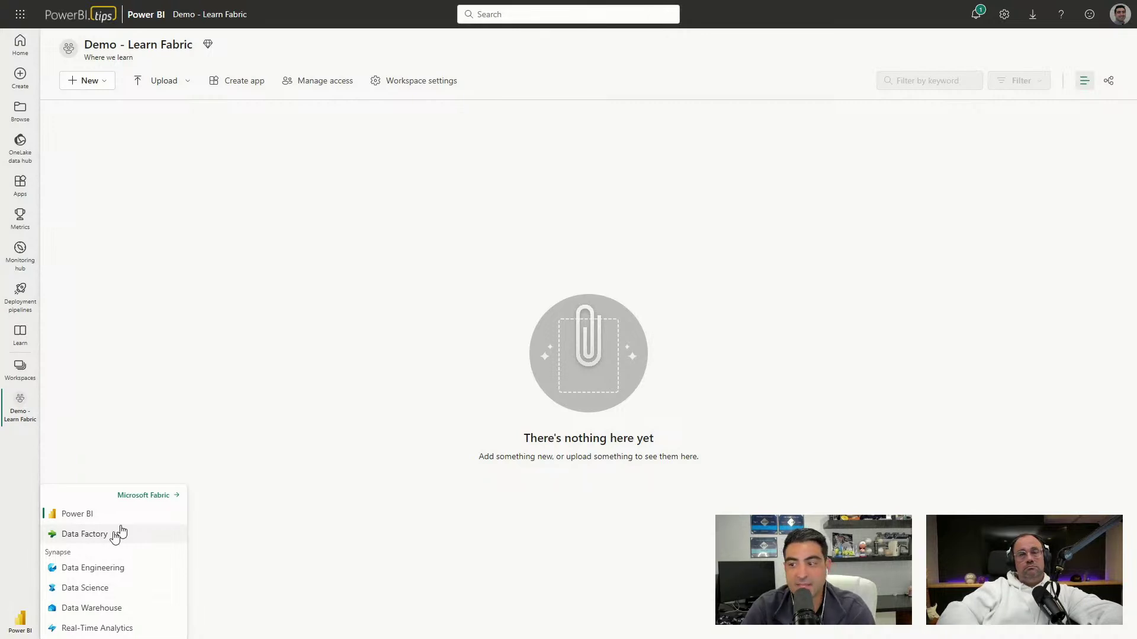
Step: Choose Data Engineering to reach the Synapse Data Engineering home with Lakehouse, Notebook and pipeline options
click(104, 571)
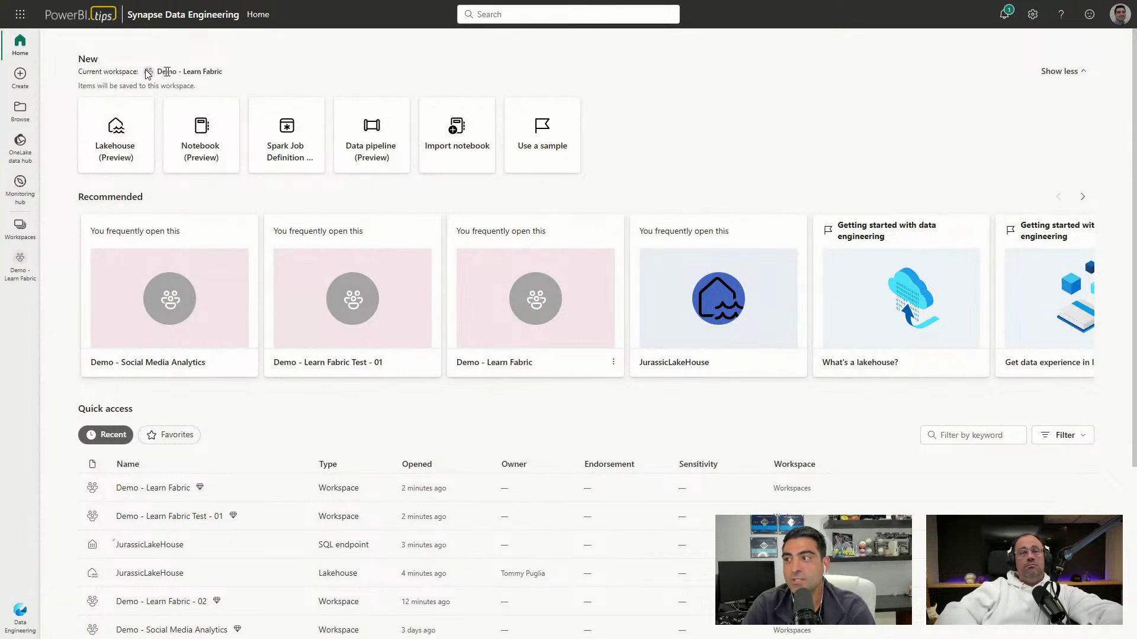
click(170, 71)
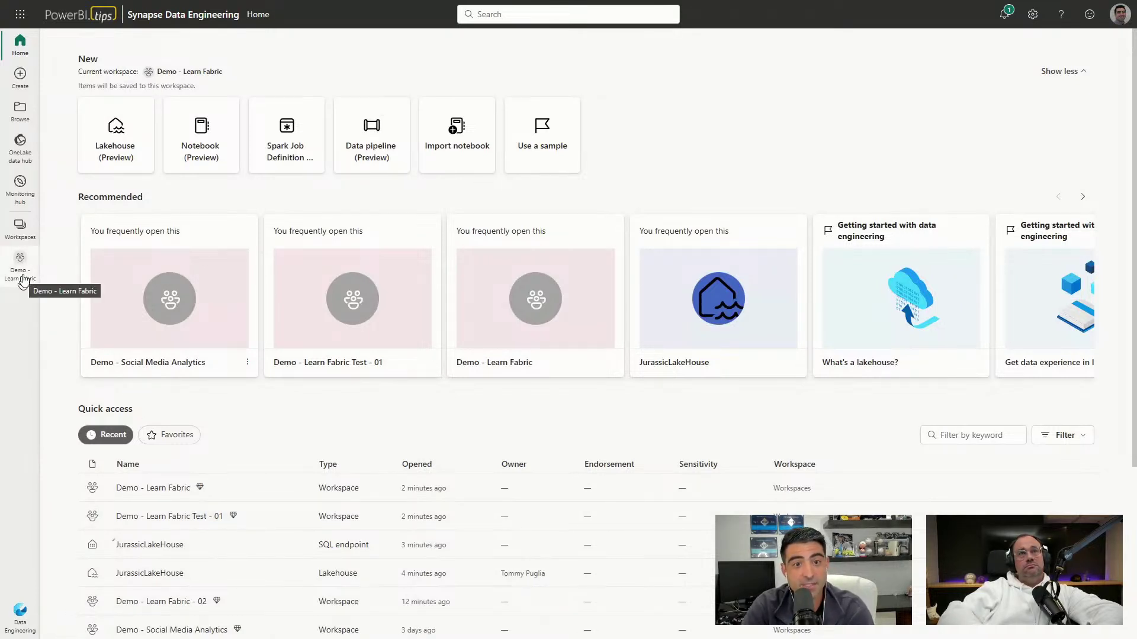
Step: Go to the empty Demo - Learn Fabric workspace and look through the New item types
click(24, 280)
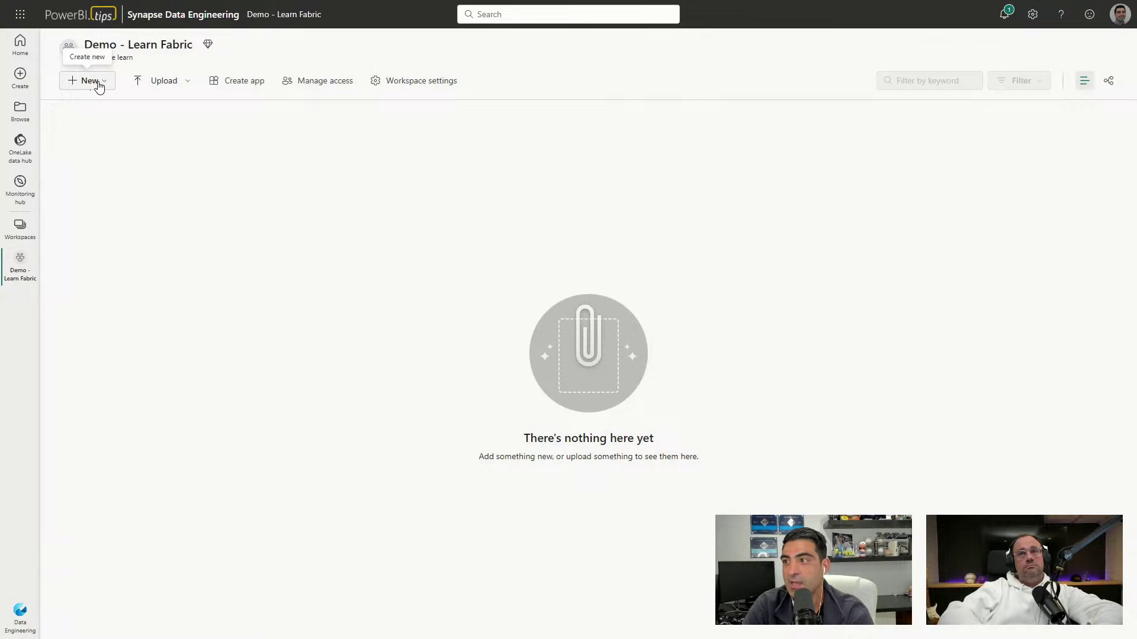
click(97, 84)
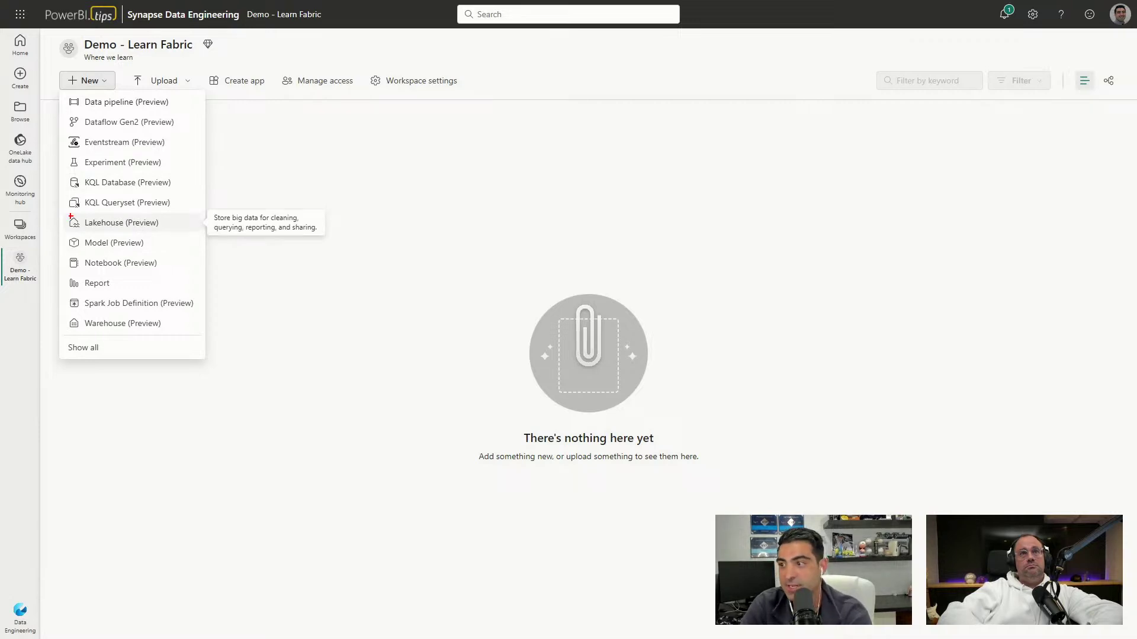
mouse_move(57, 212)
mouse_down()
mouse_move(80, 232)
mouse_move(216, 240)
mouse_up()
key(Escape)
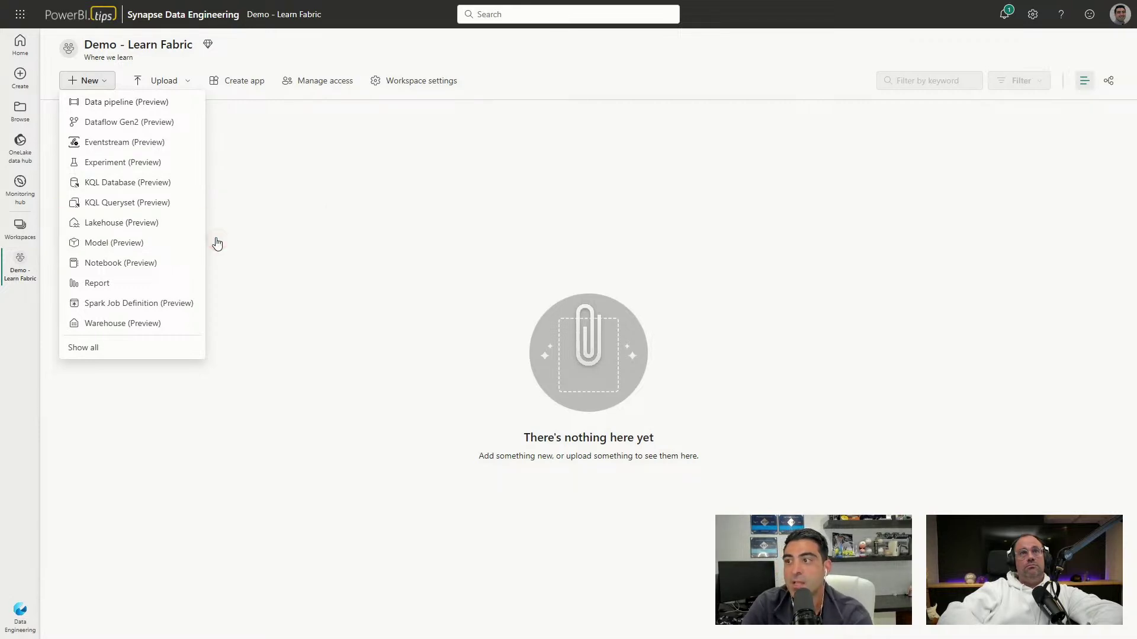
click(199, 414)
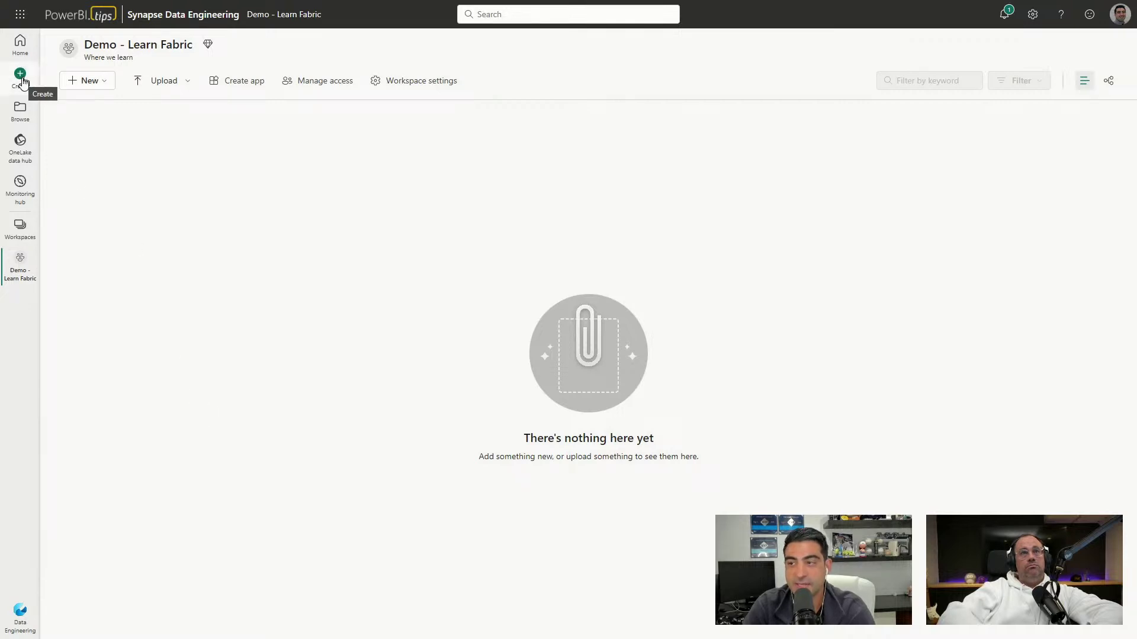
key(ctrl+1)
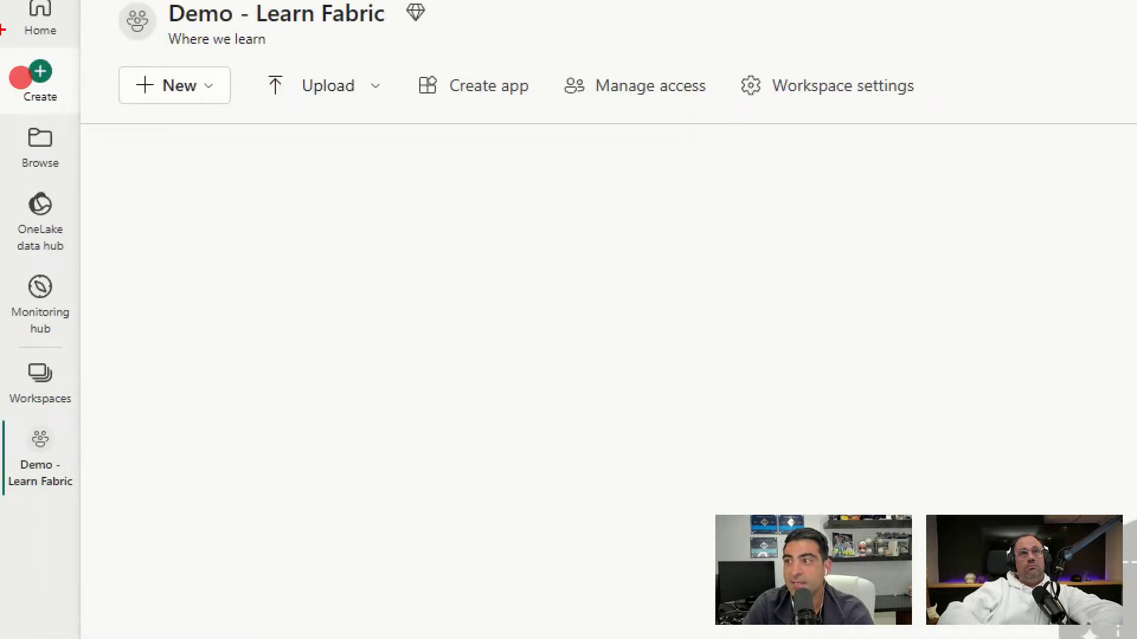
drag(10, 51, 105, 126)
key(Escape)
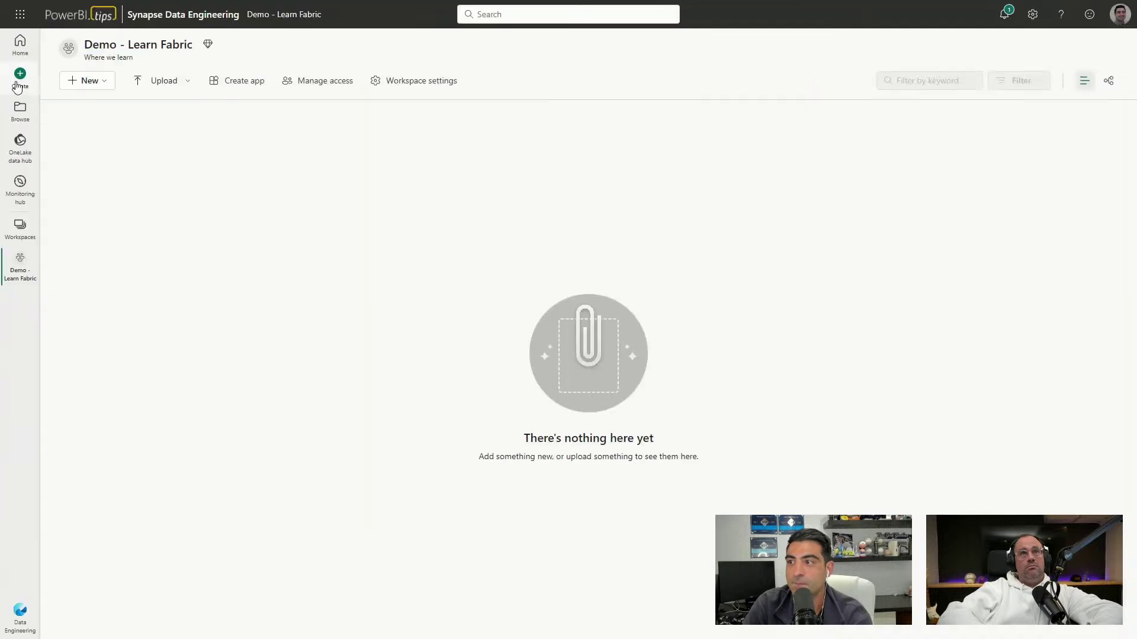
click(40, 79)
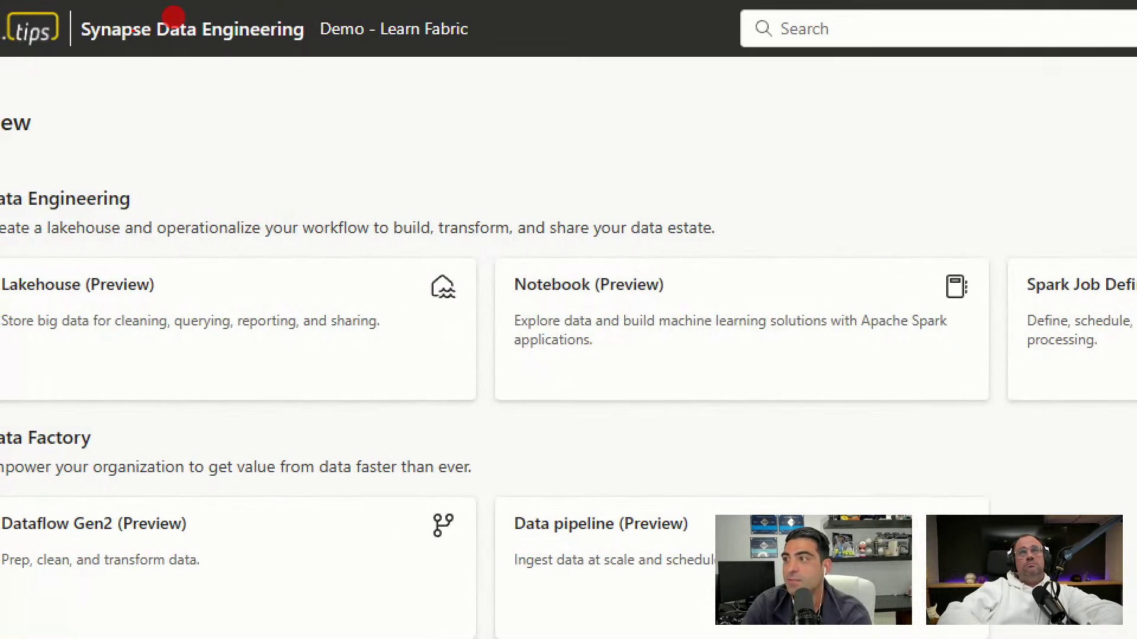
mouse_move(52, 2)
mouse_down()
mouse_move(325, 43)
mouse_move(553, 59)
mouse_up()
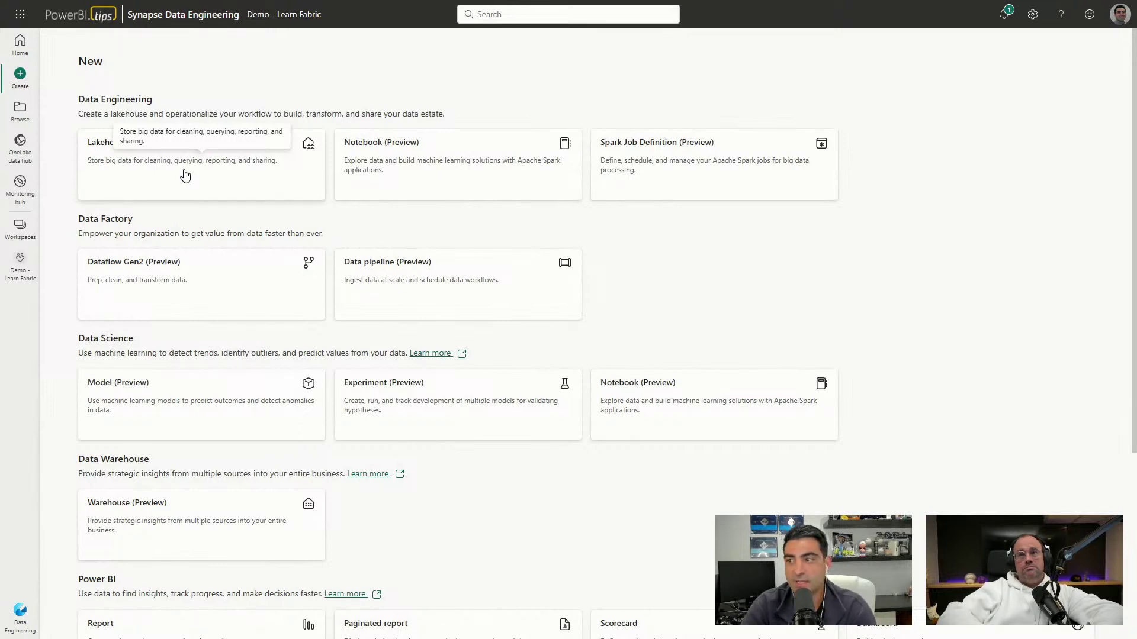
click(24, 276)
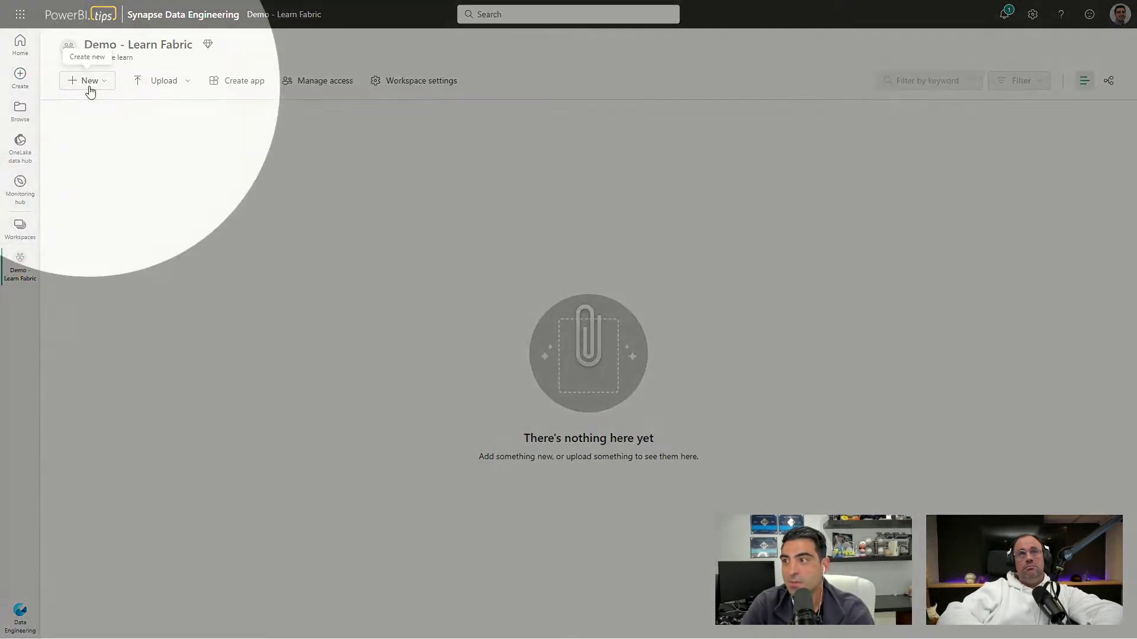
Step: Start a new Lakehouse (Preview) named TheGreatLake in the New lakehouse dialog
click(89, 81)
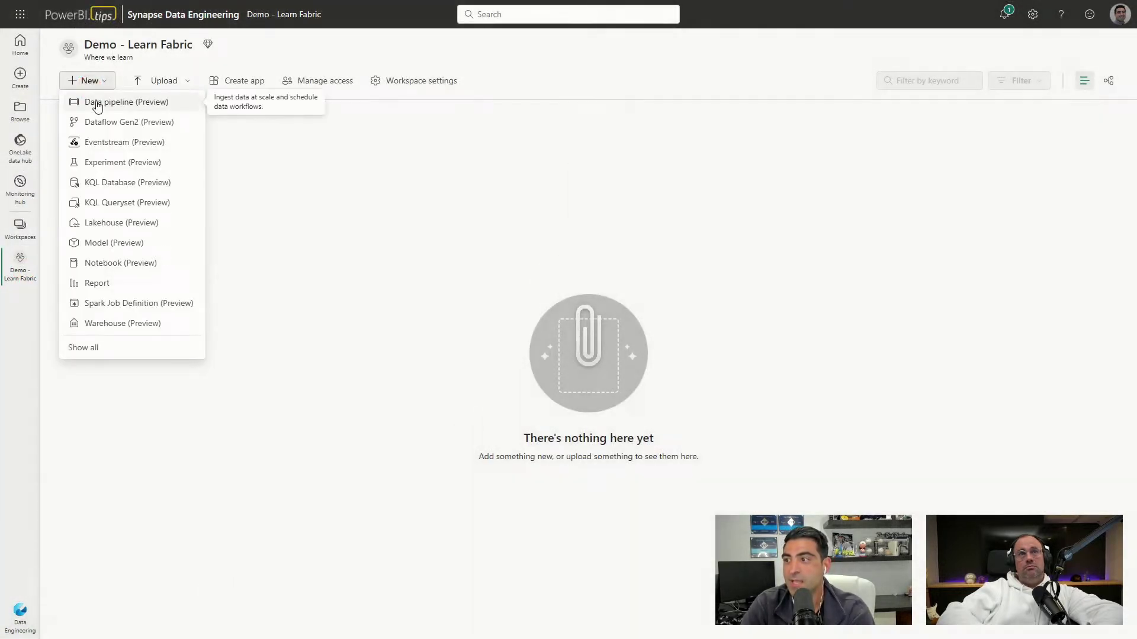
click(112, 224)
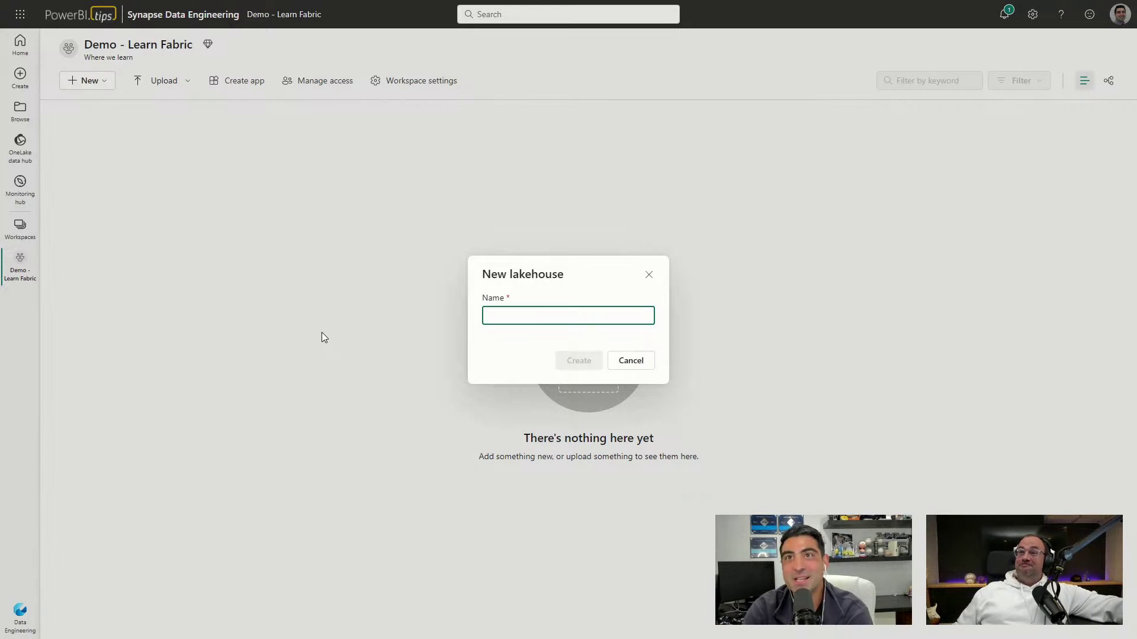
text(TheG)
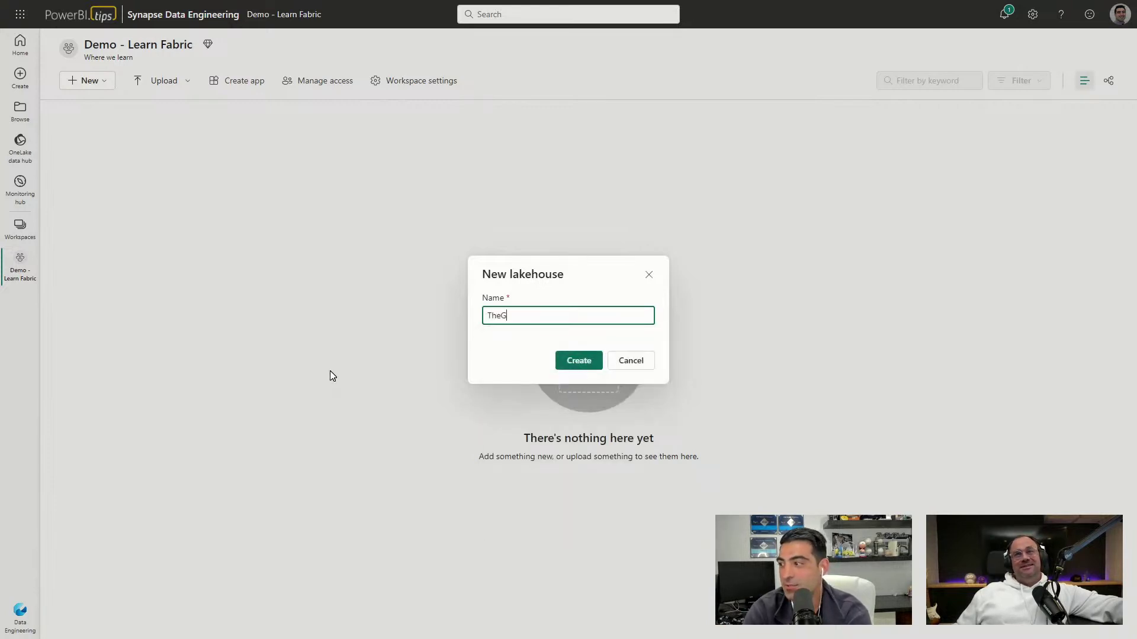
text(reatLake)
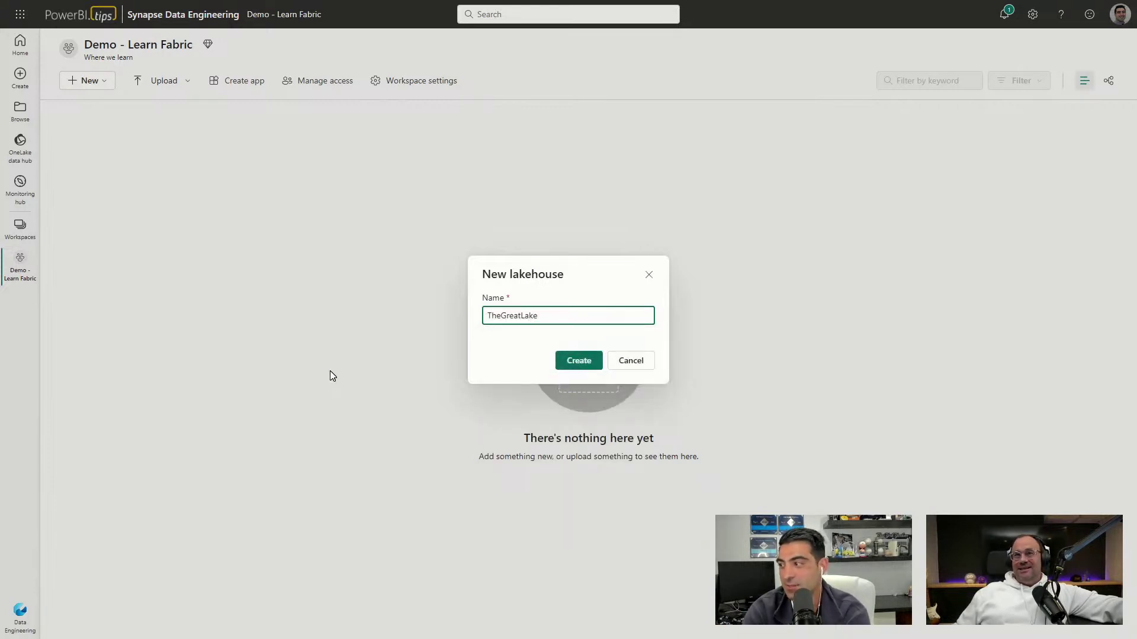
text(s)
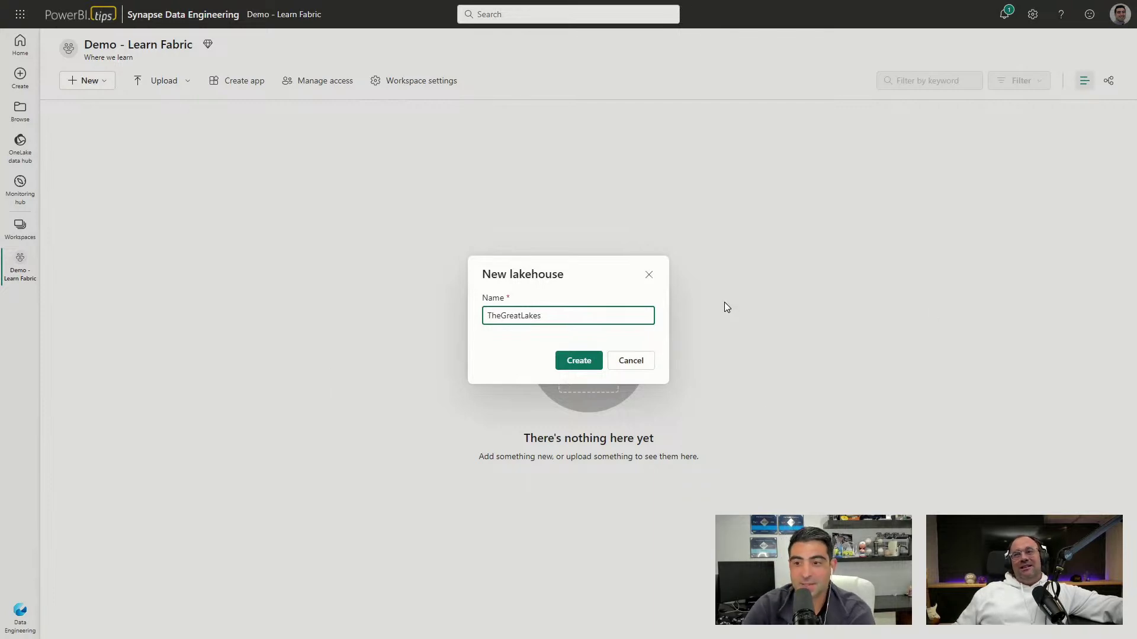
key(BackSpace)
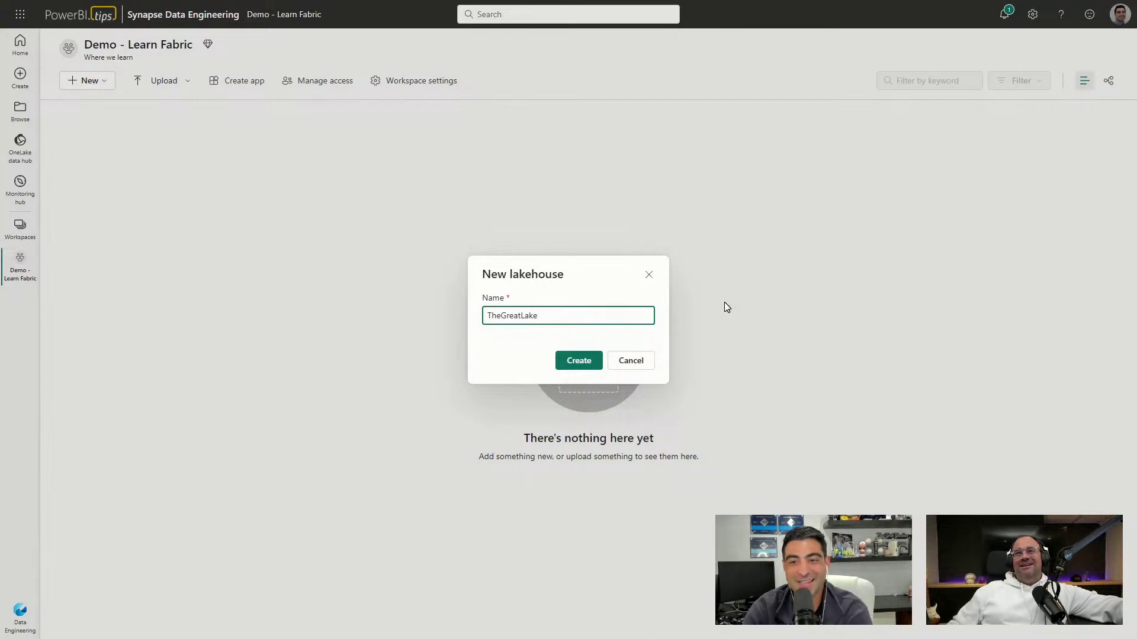
Step: Create the TheGreatLake lakehouse and let it open with empty Tables and Files folders
click(570, 363)
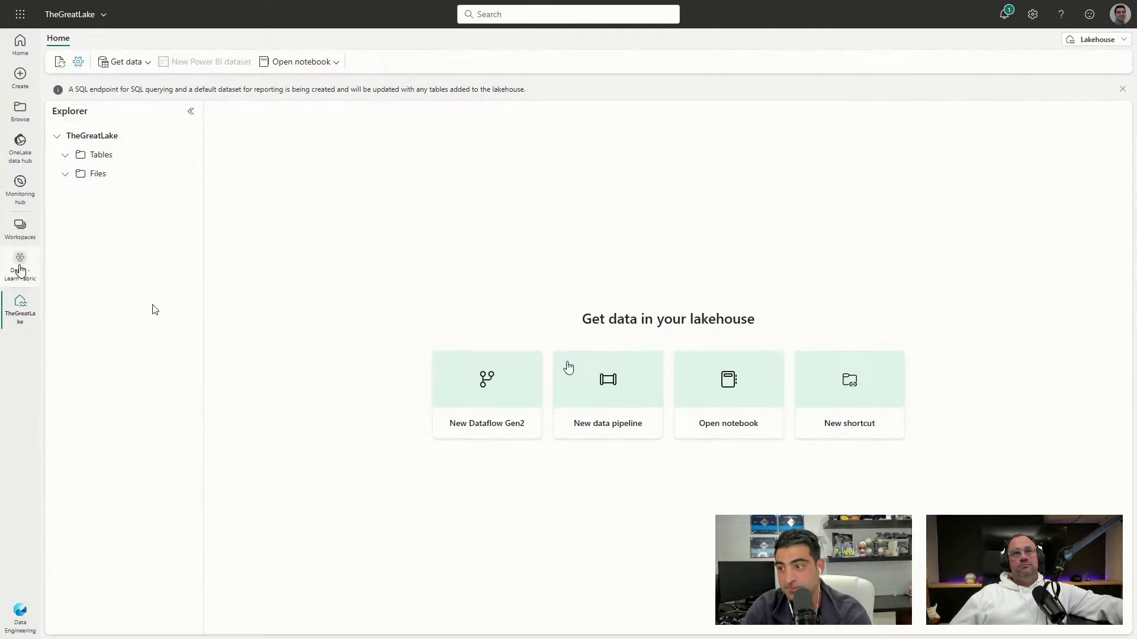
click(19, 261)
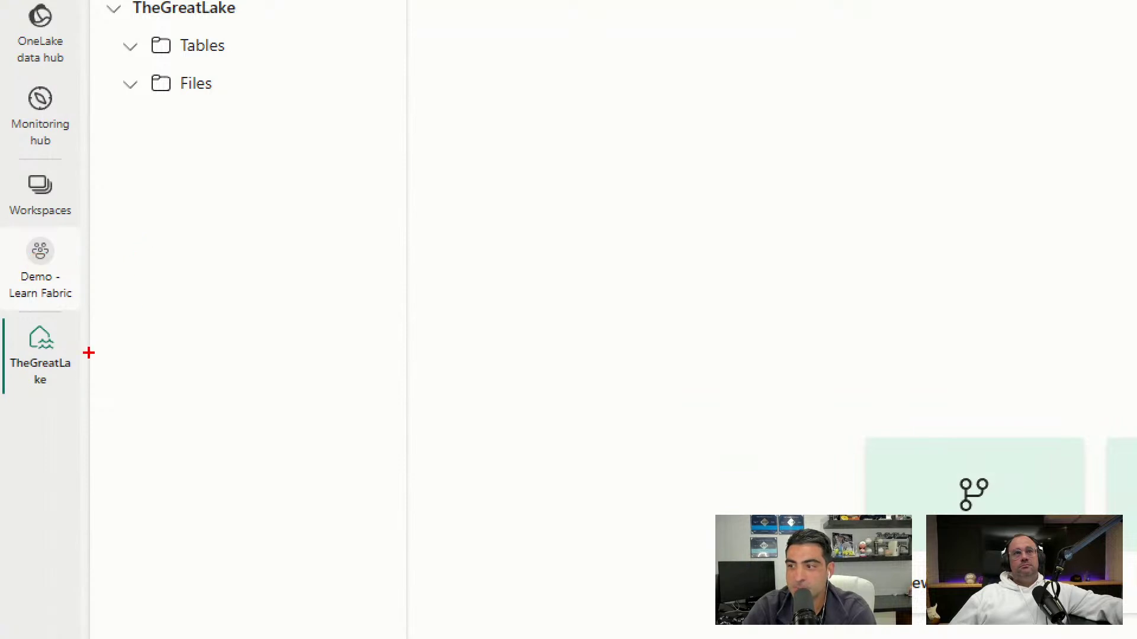
drag(89, 352, 197, 338)
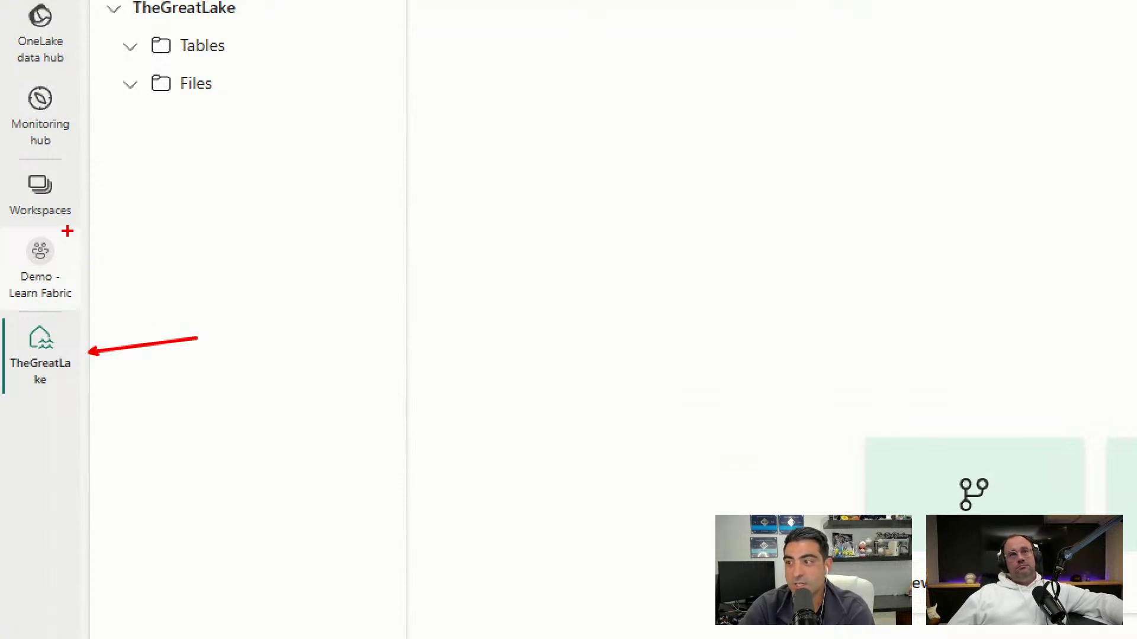
drag(3, 227, 101, 306)
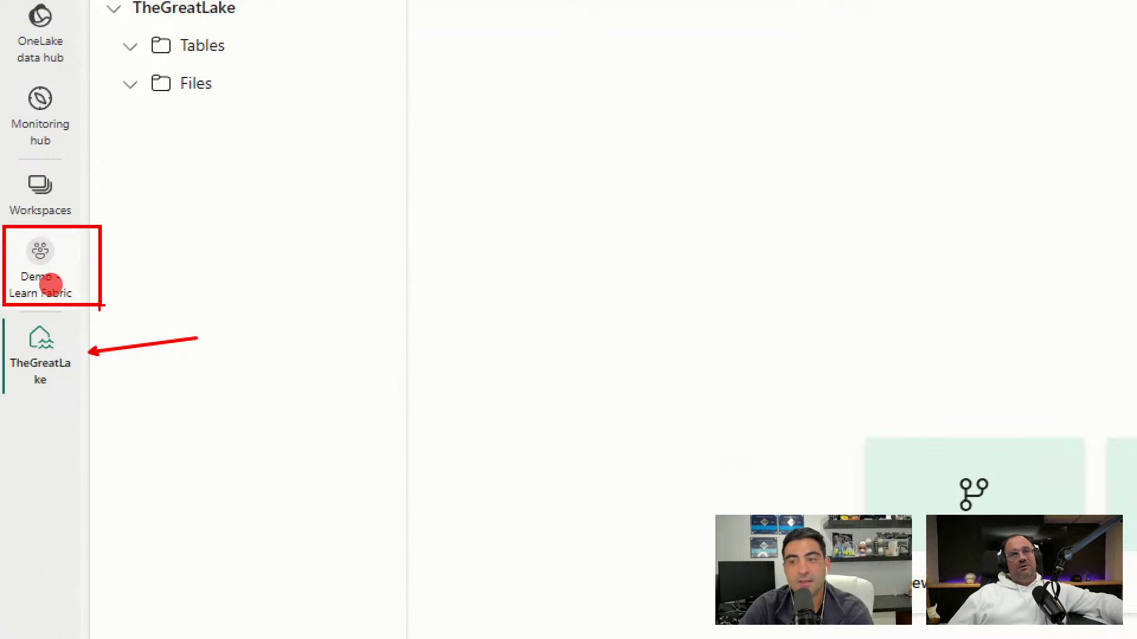
key(Escape)
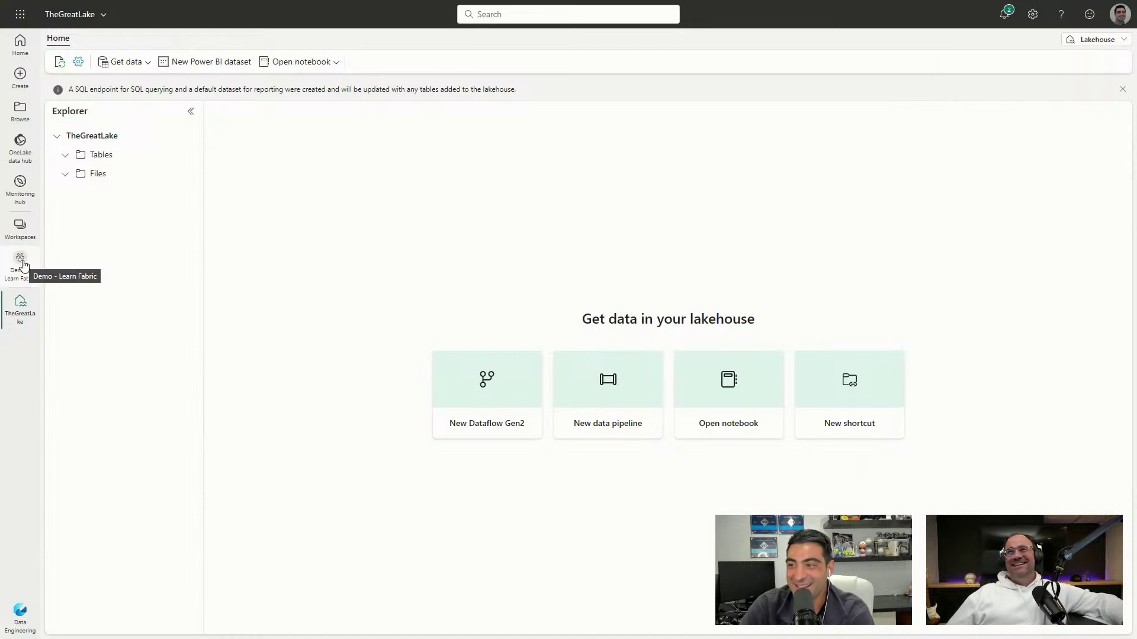
Step: Go back to Demo - Learn Fabric to see TheGreatLake's lakehouse, SQL endpoint and default dataset listed
click(20, 261)
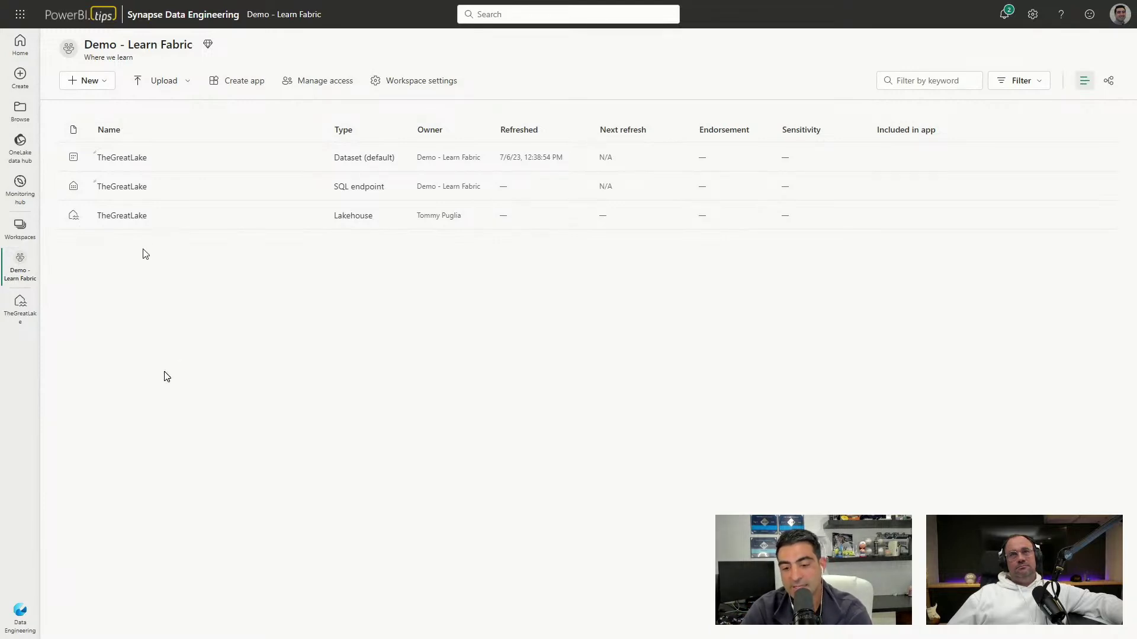
click(73, 205)
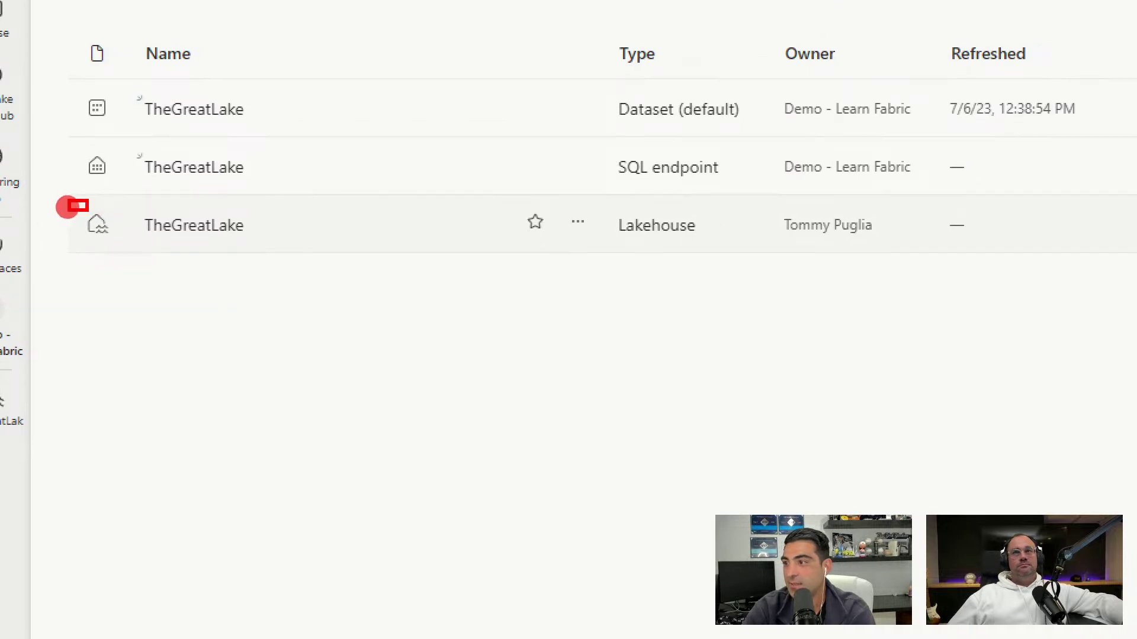
mouse_move(68, 202)
mouse_down()
mouse_move(673, 254)
mouse_move(756, 249)
mouse_up()
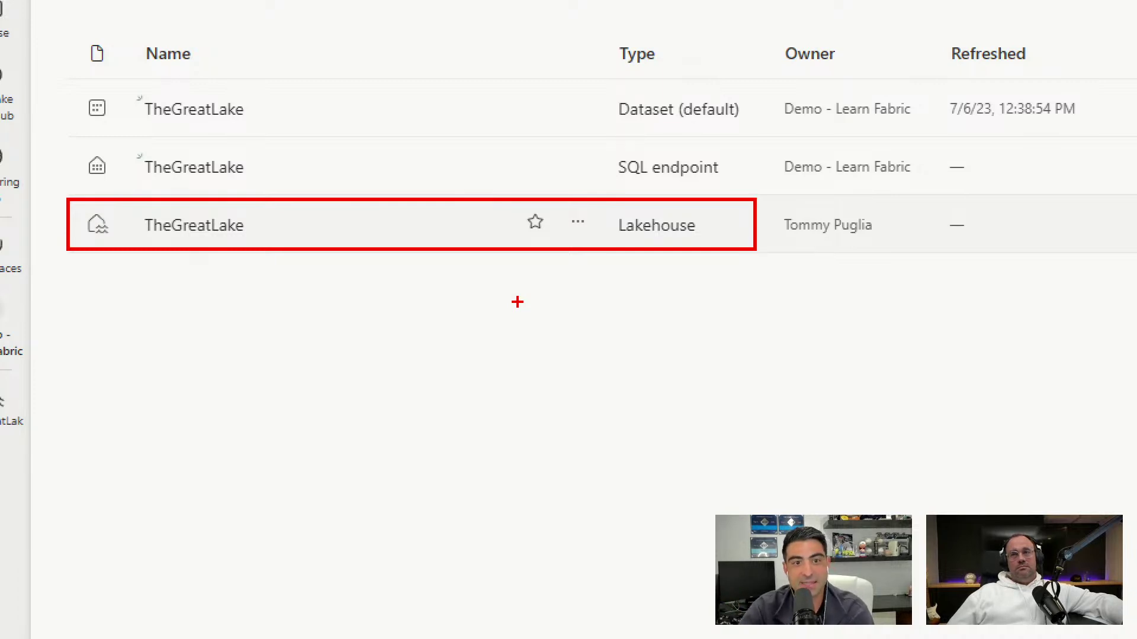
key(Escape)
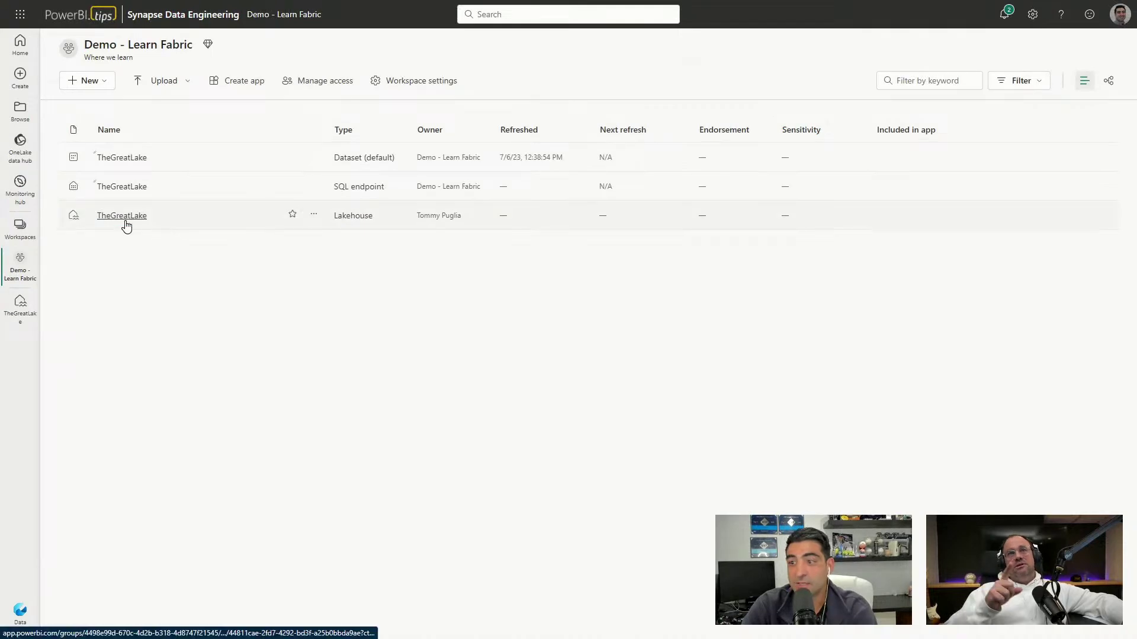